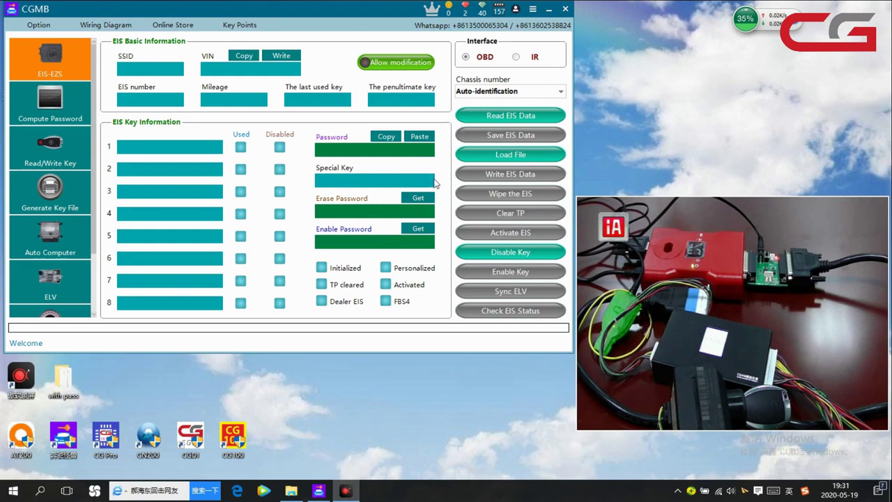
Read the EIS data over the OBD interface with automatic chassis identification
click(512, 123)
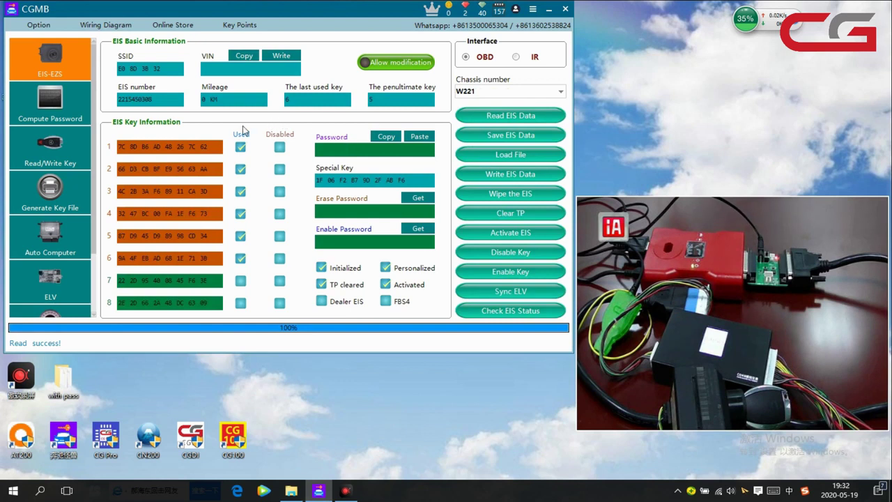
Collect password data in Copy key with key mode, using Other keys and inserting the original key into the EIS and the CGMB device
click(63, 112)
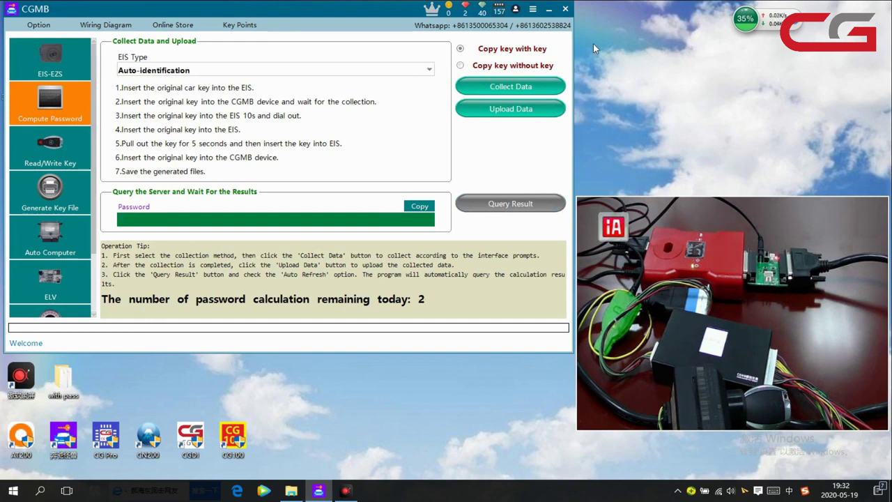
click(510, 89)
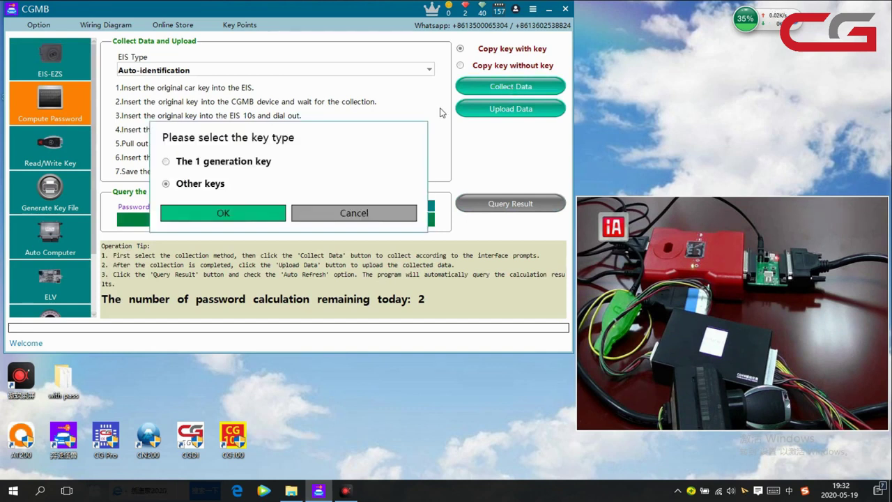
click(227, 210)
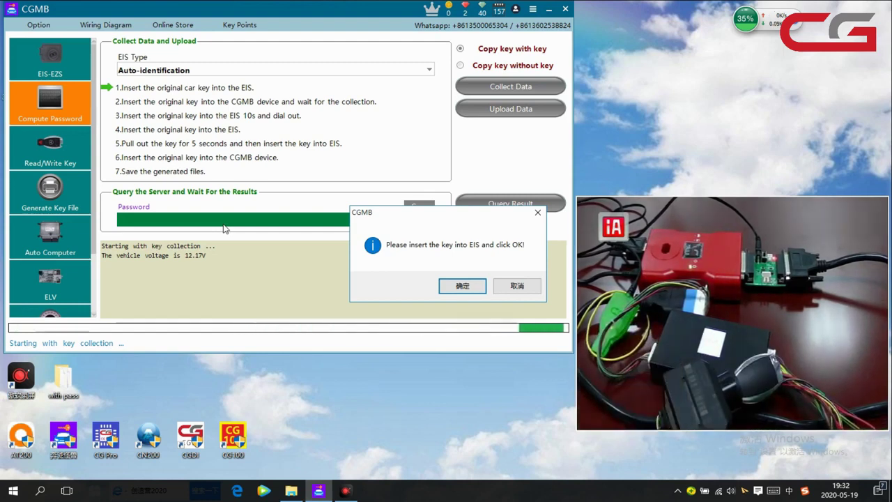
click(462, 285)
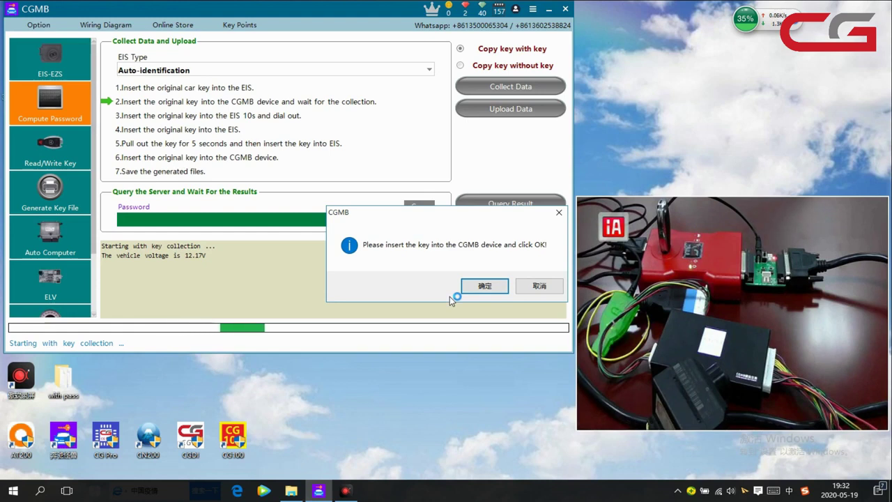
click(480, 287)
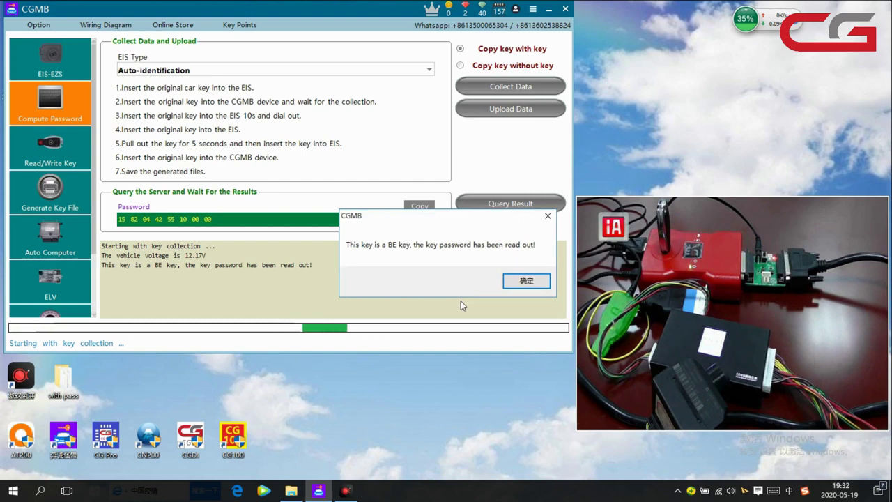
click(526, 281)
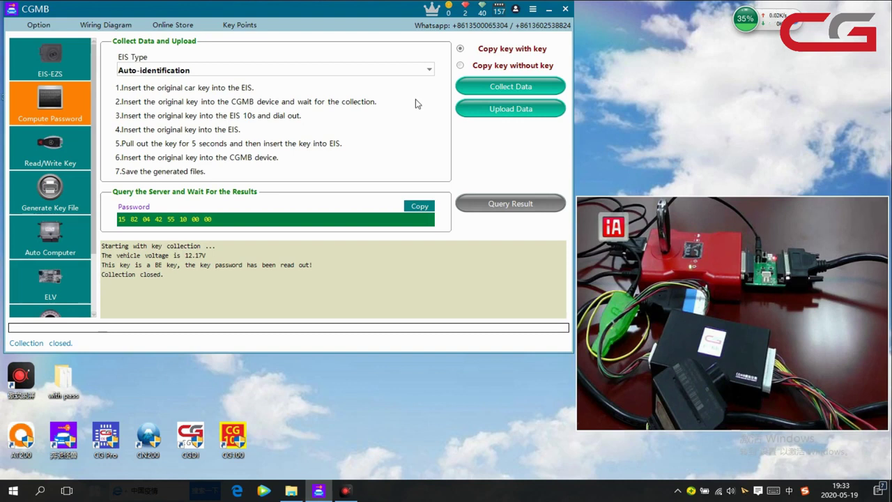
Collect the password data in Copy key without key mode using Fast mode
click(461, 66)
click(461, 66)
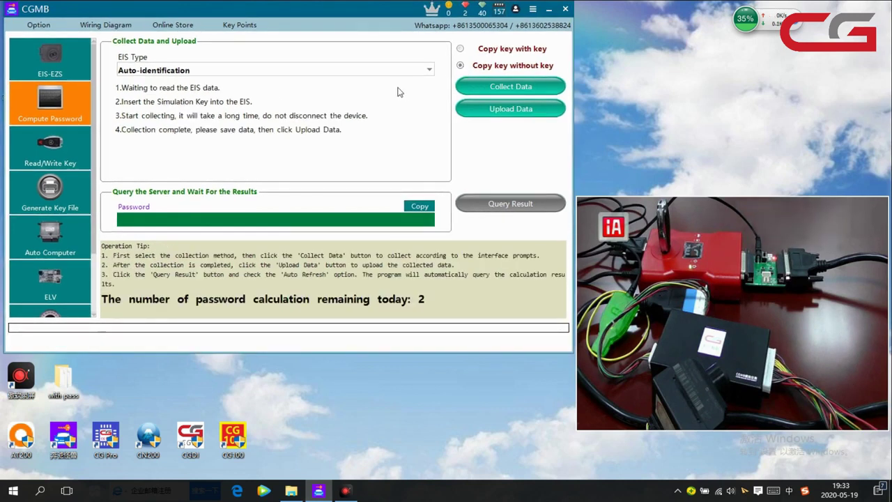
click(520, 89)
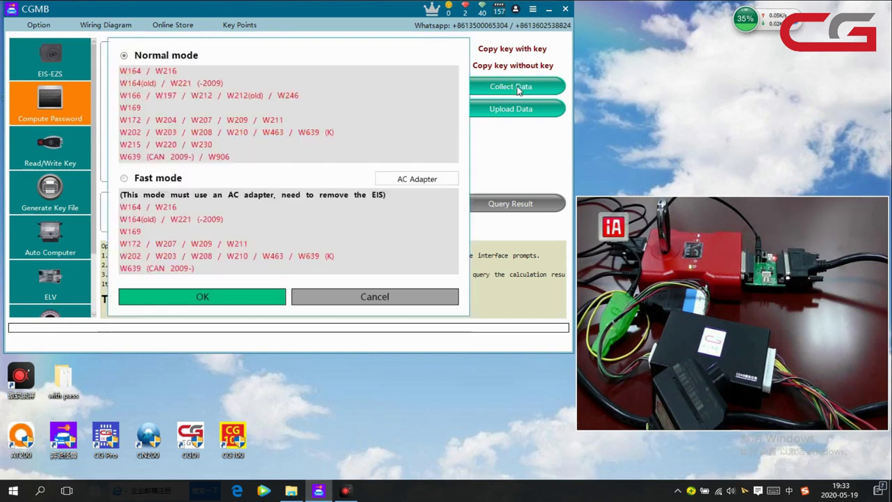
click(141, 180)
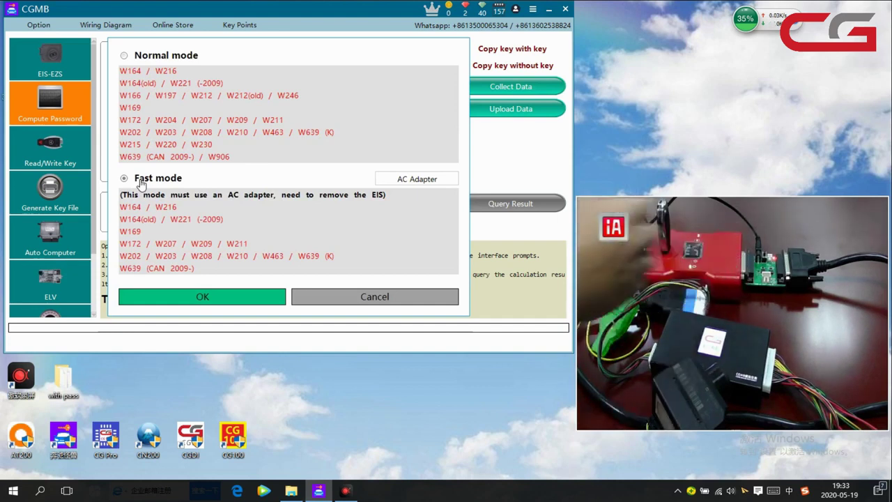
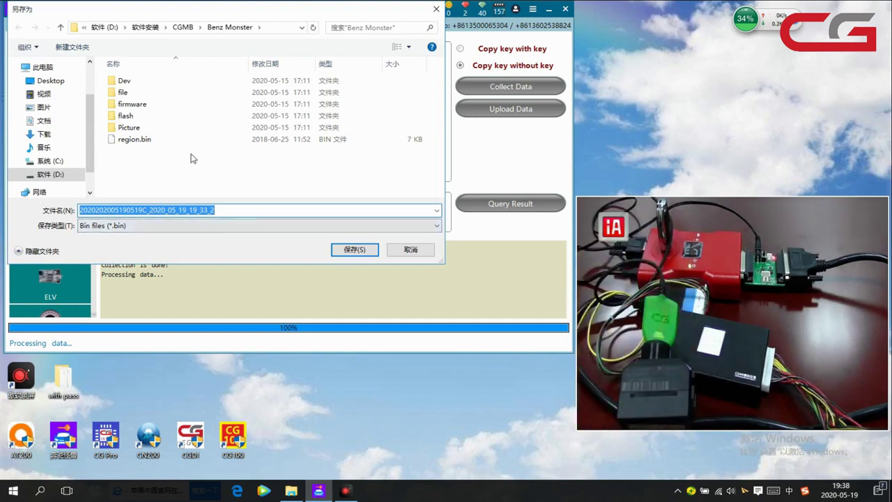
Save the collected data as a bin file in a new desktop folder named w211
click(50, 81)
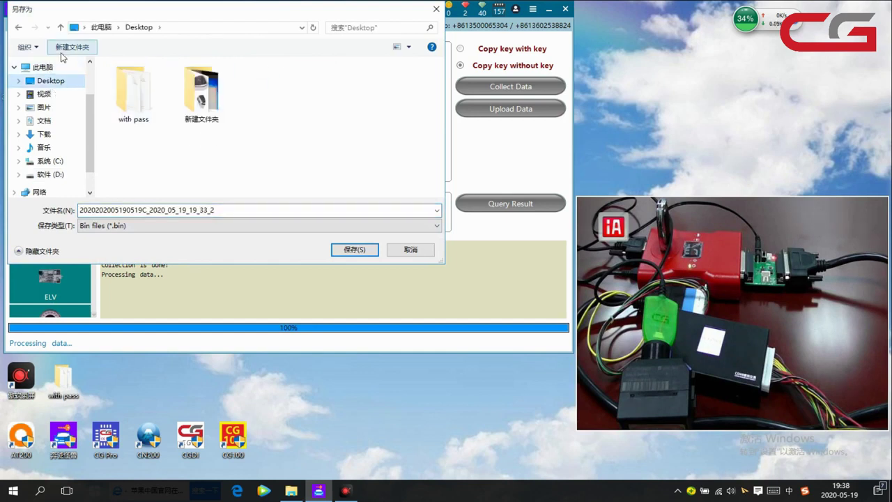
click(71, 50)
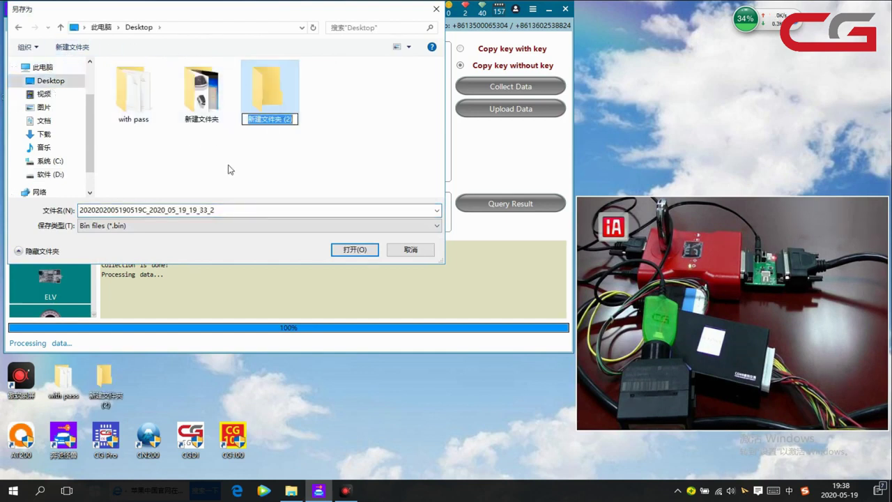
text(w)
key(Return)
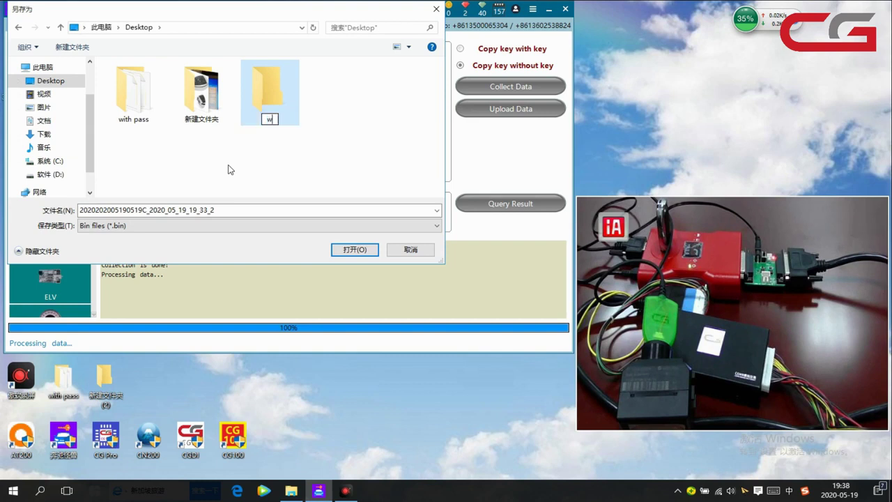
text(211)
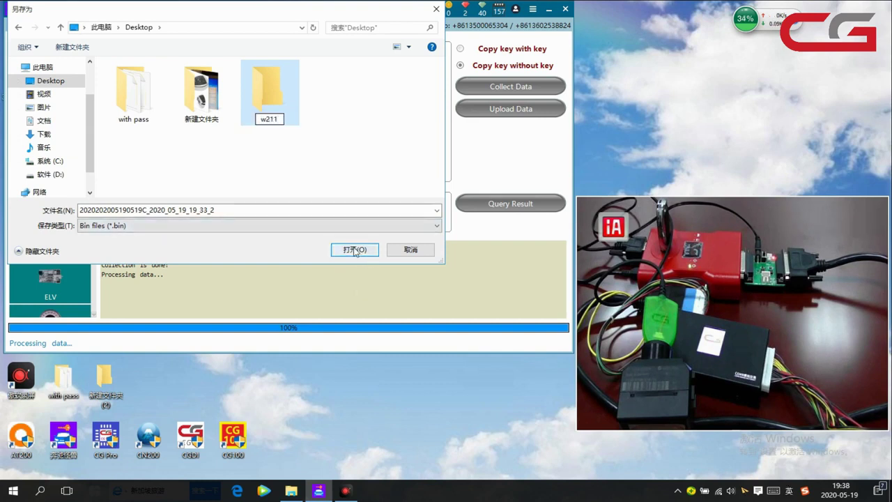
double_click(267, 90)
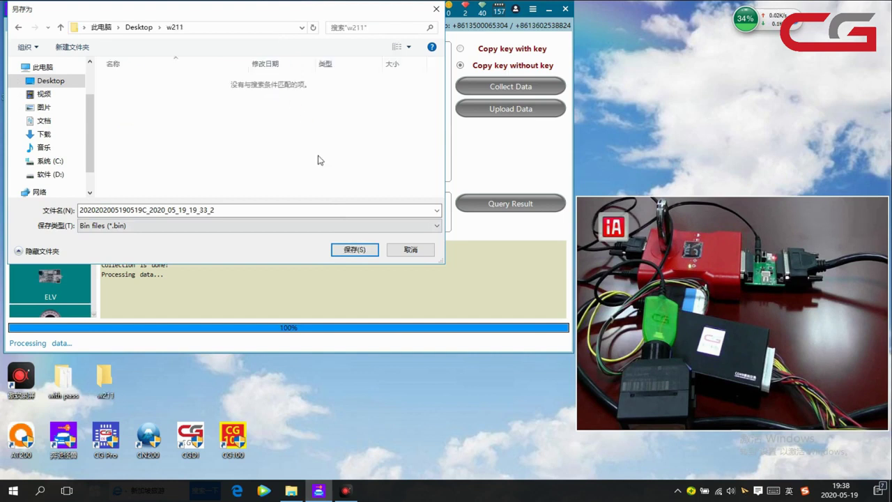
click(352, 250)
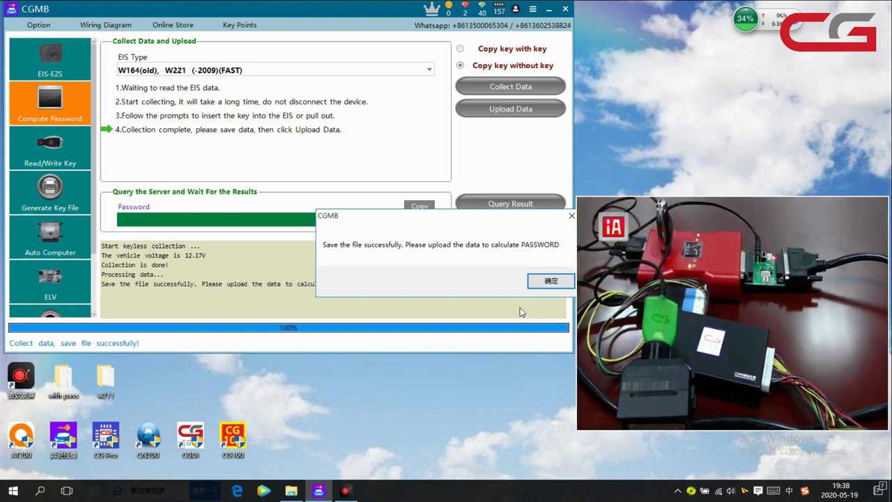
click(549, 280)
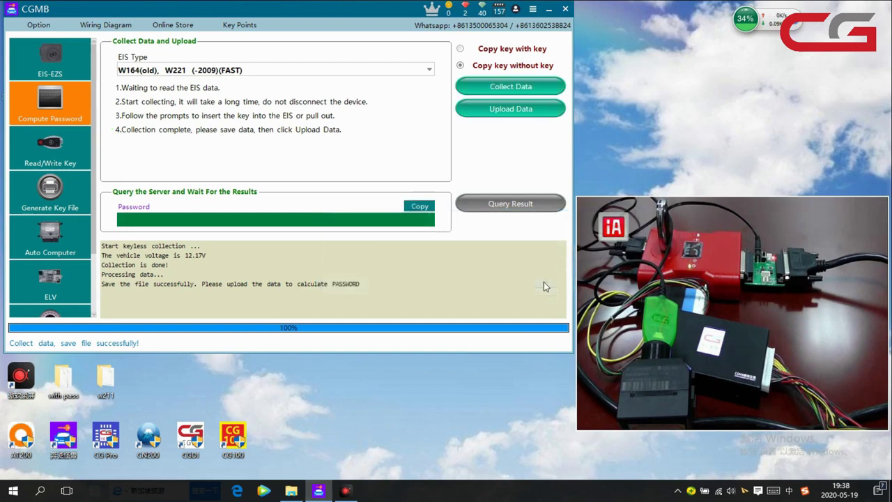
Upload the collected bin file from the w211 folder and query the server for the computed password
click(522, 121)
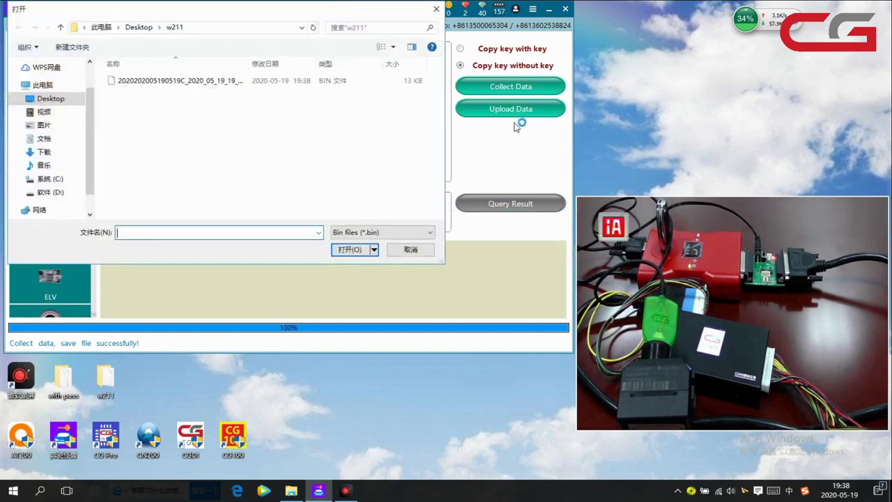
click(201, 86)
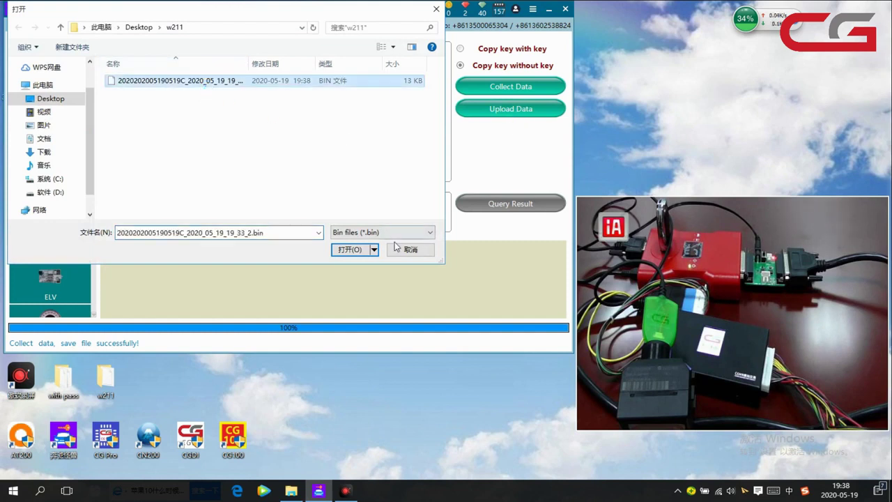
click(355, 249)
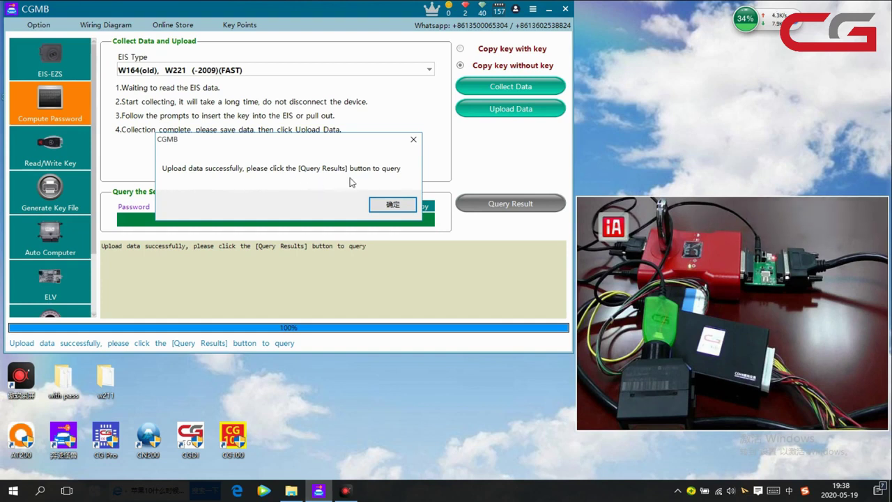
click(393, 204)
click(521, 207)
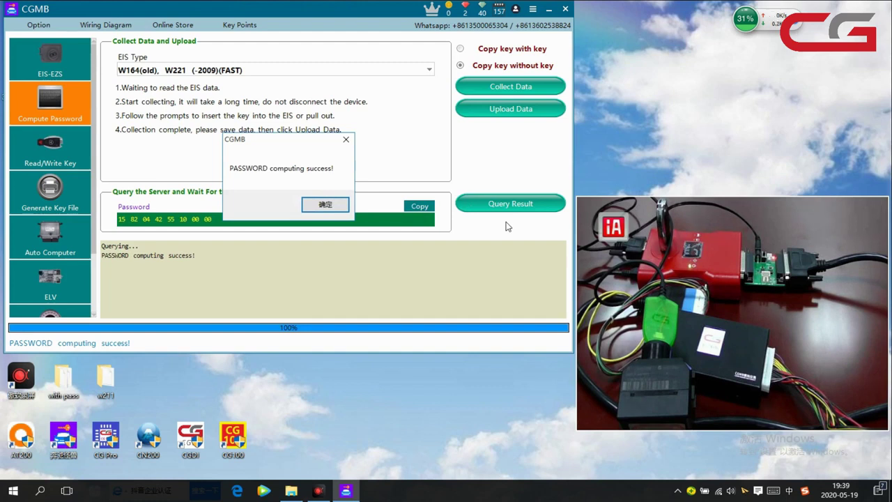
click(326, 206)
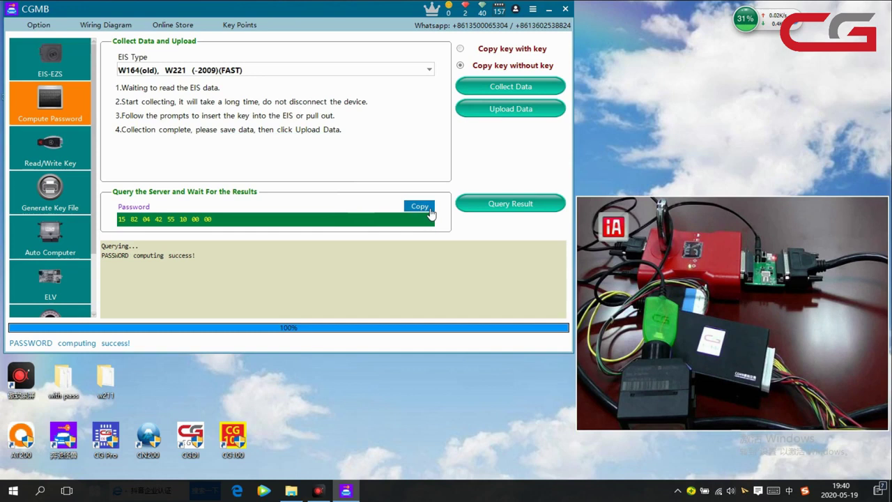
Paste the computed key password into the EIS key information and calculate the erase password
click(70, 64)
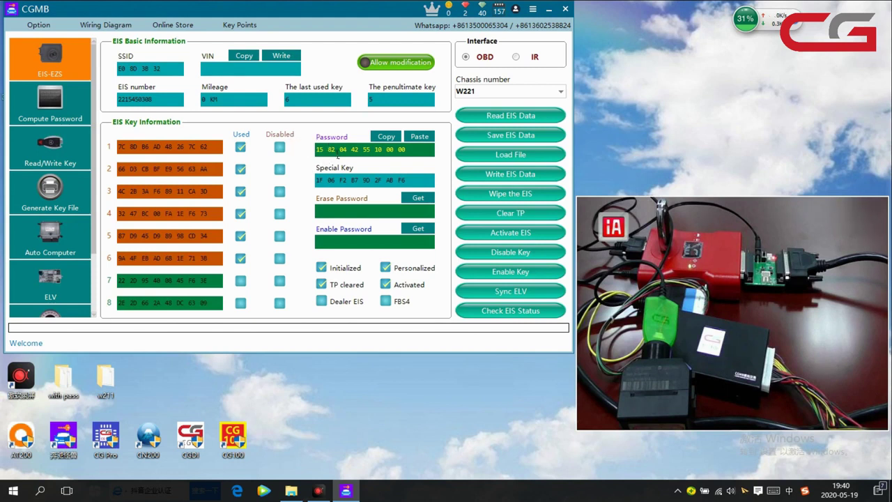
drag(342, 149, 423, 162)
click(412, 152)
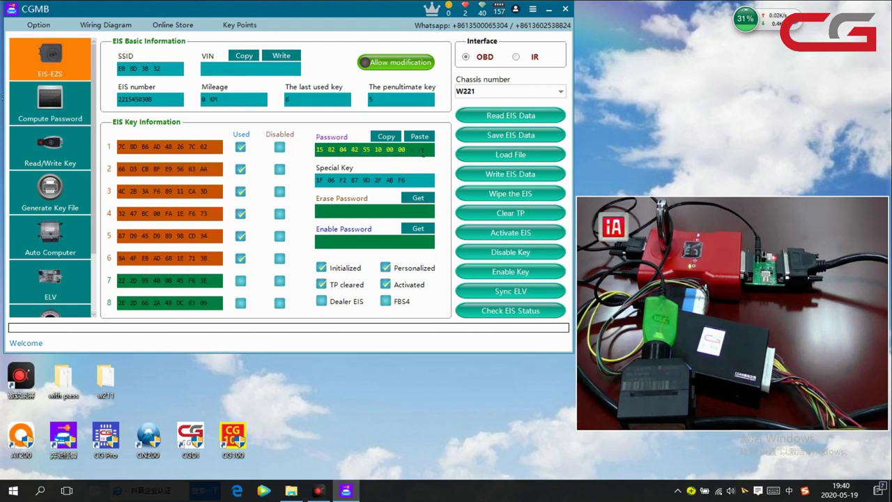
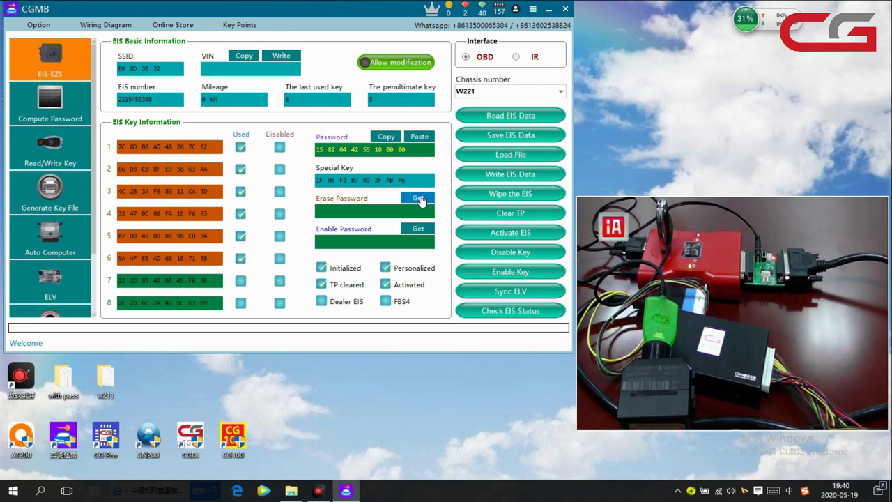
click(419, 199)
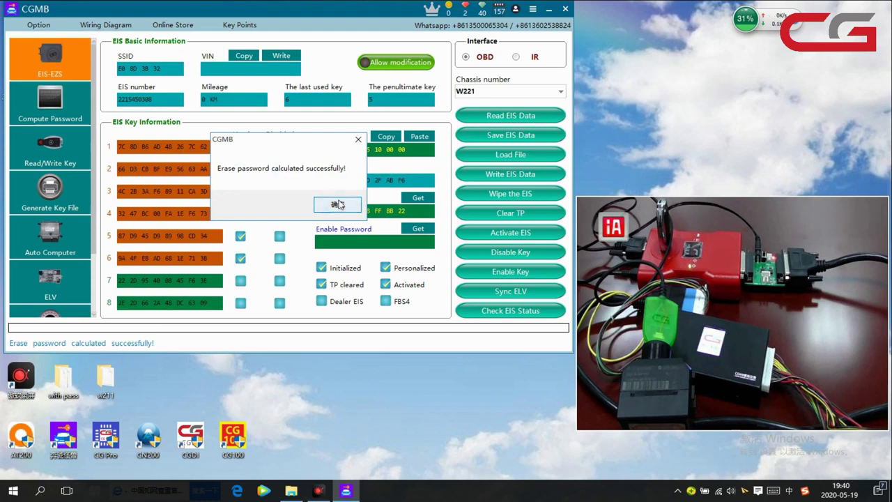
click(337, 202)
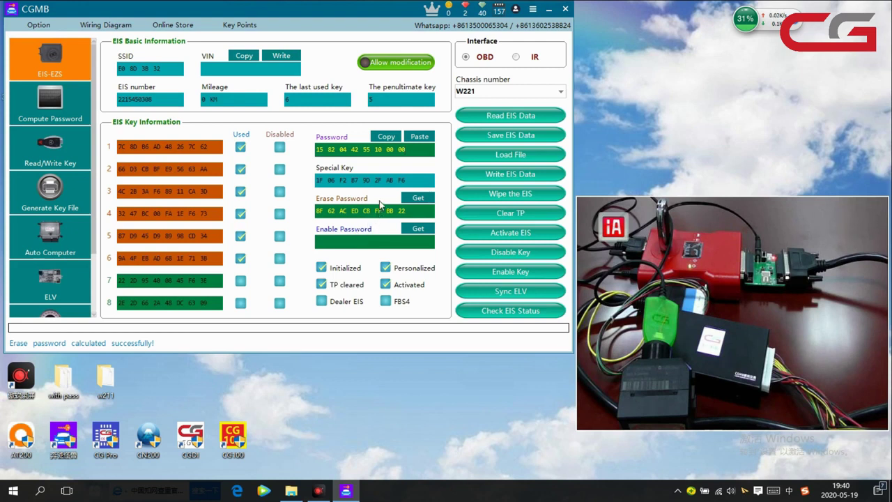
Save the EIS data as a bin file in the w211 folder under the suggested file name
click(515, 138)
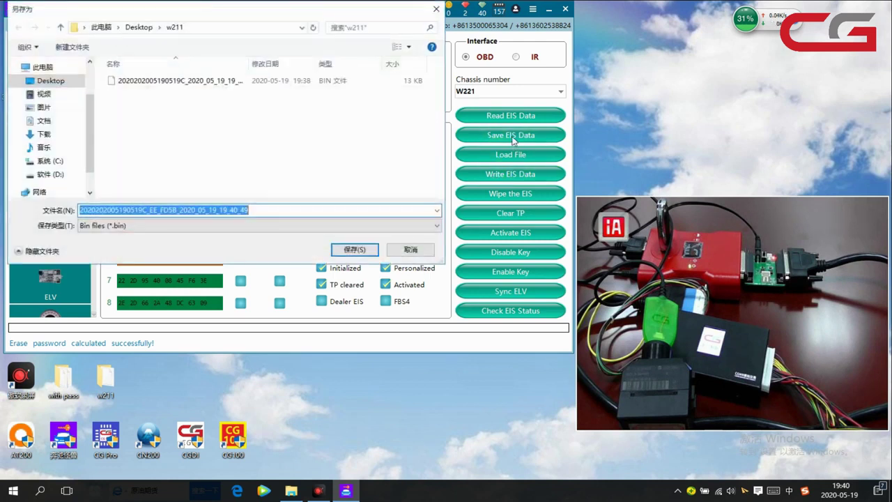
click(352, 249)
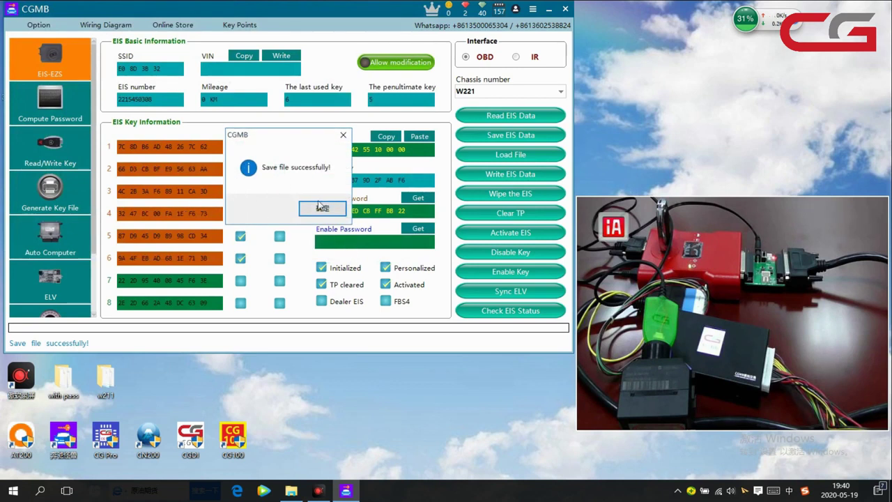
click(322, 208)
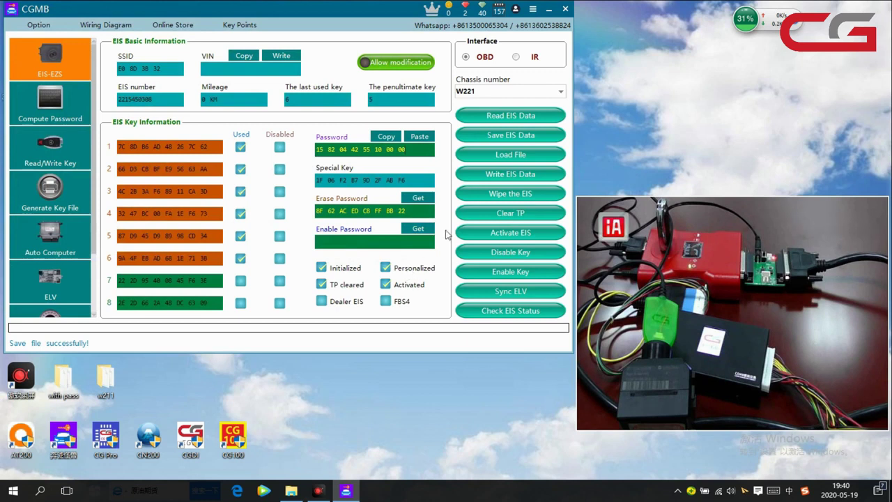
Wipe the EIS with the simulation key inserted and read its data again
click(514, 201)
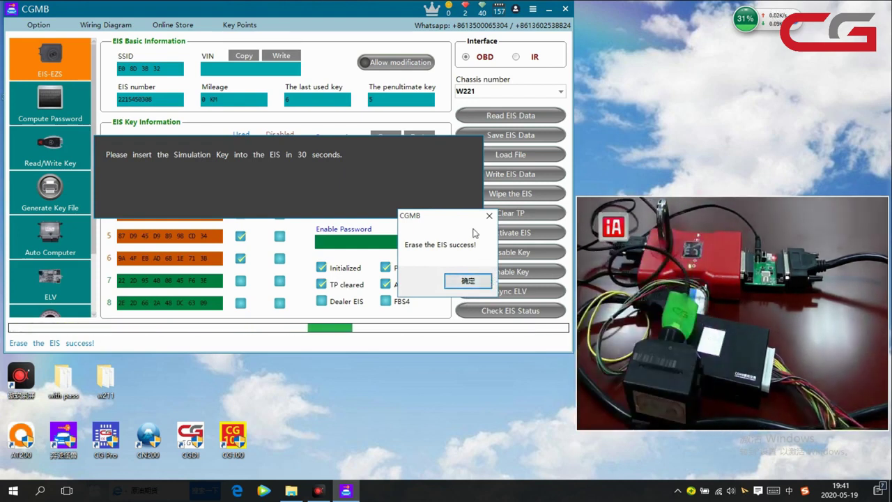
click(468, 280)
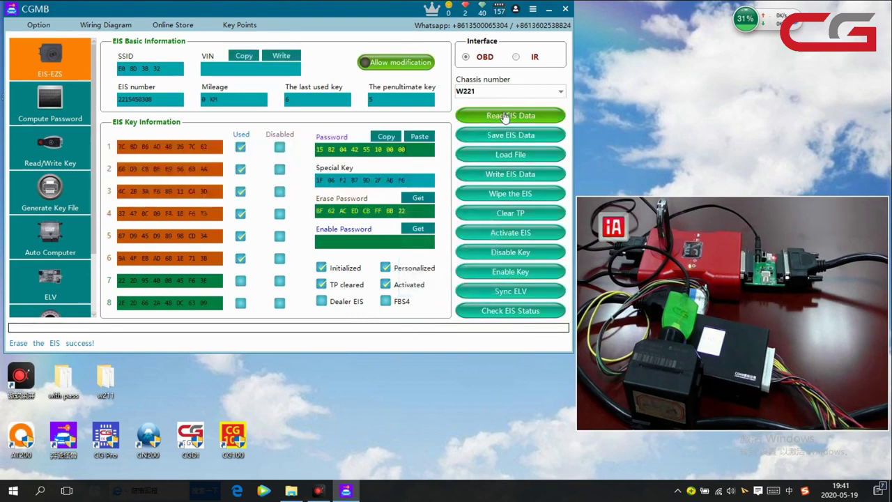
click(528, 122)
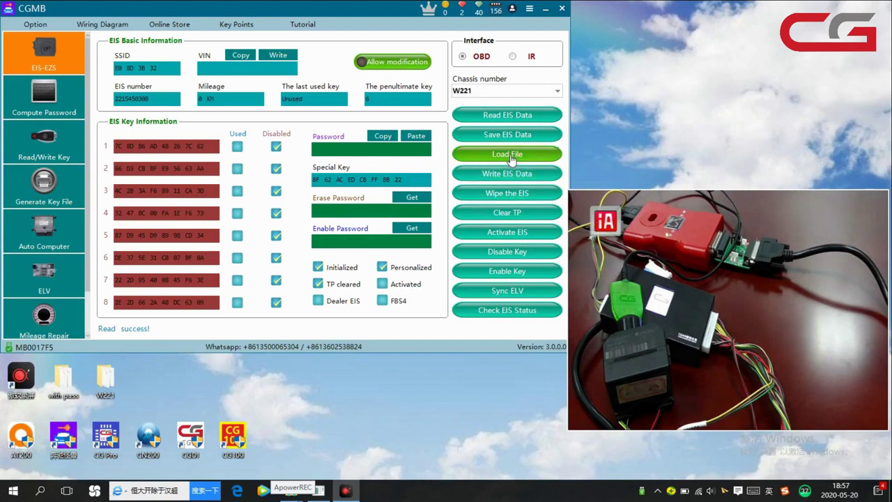
click(508, 154)
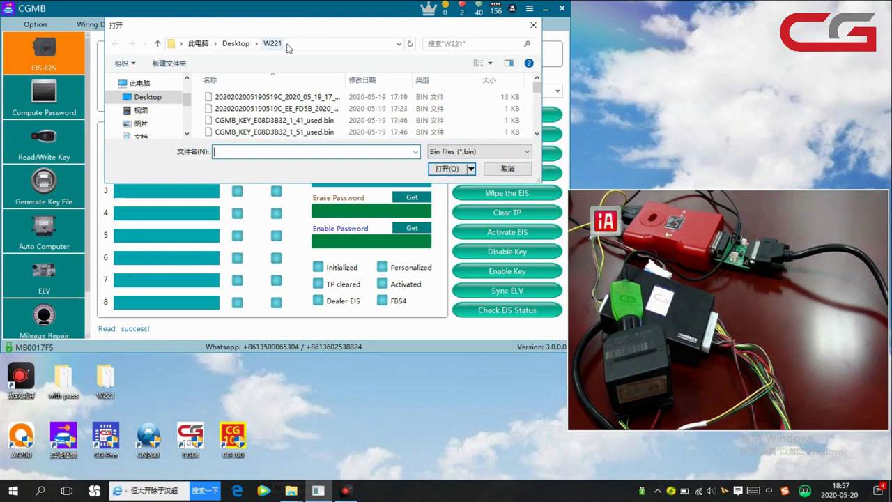
click(458, 109)
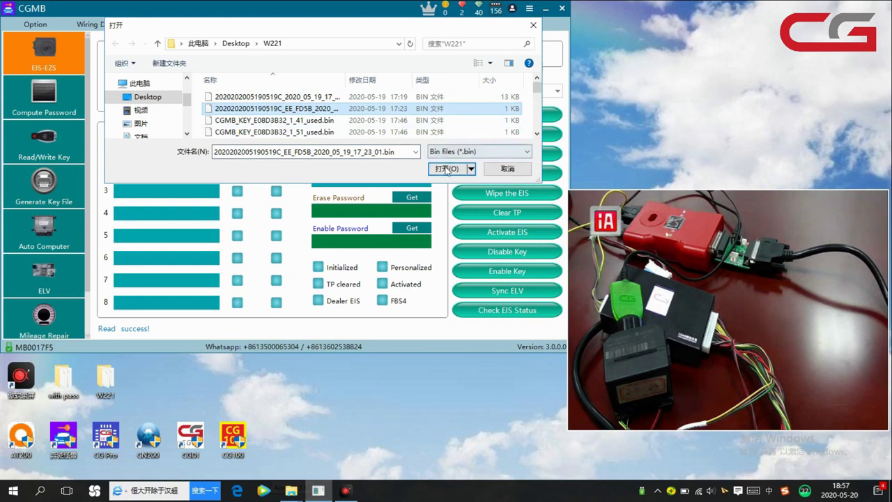
click(446, 169)
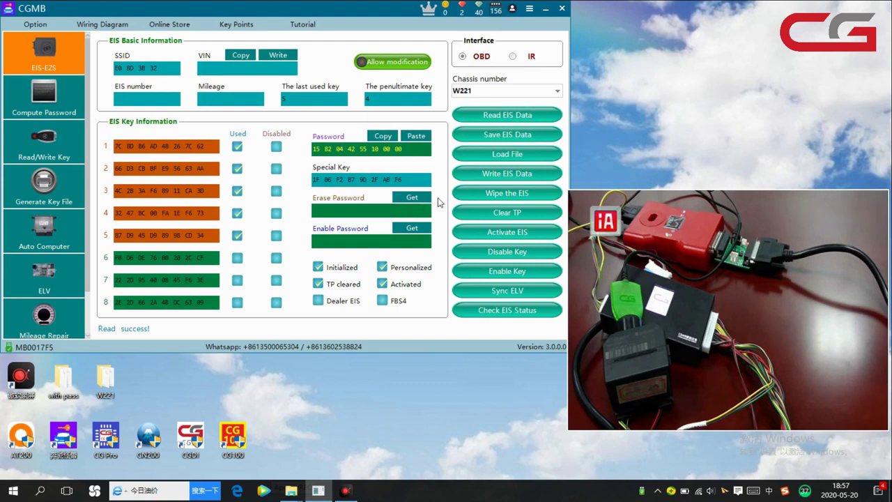
Write the loaded data to the EIS with the simulation key inserted, continuing without writing the VIN first
click(497, 174)
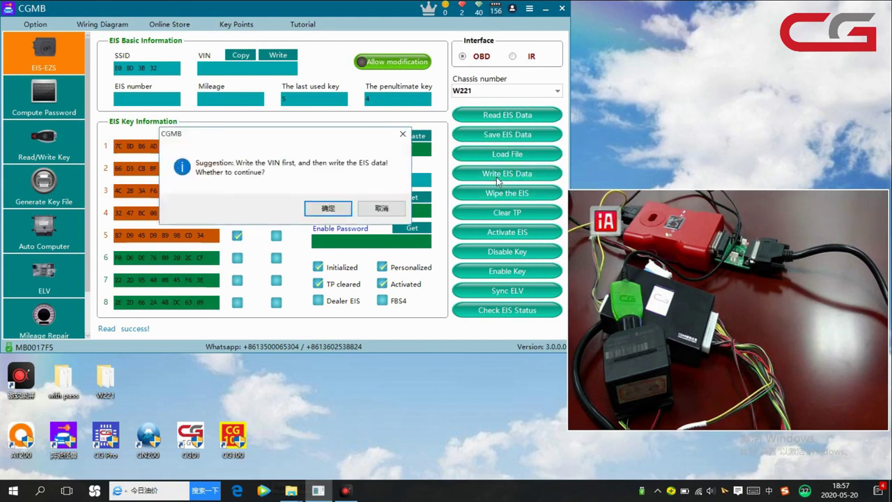
click(338, 212)
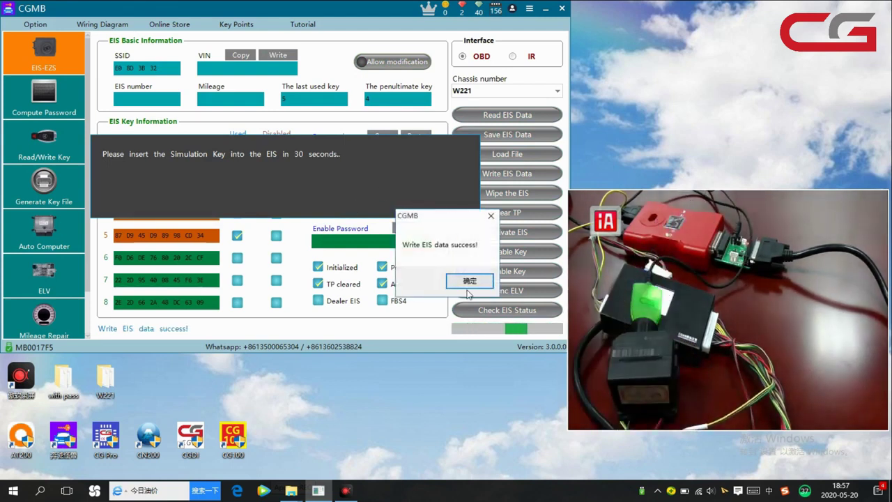
click(466, 283)
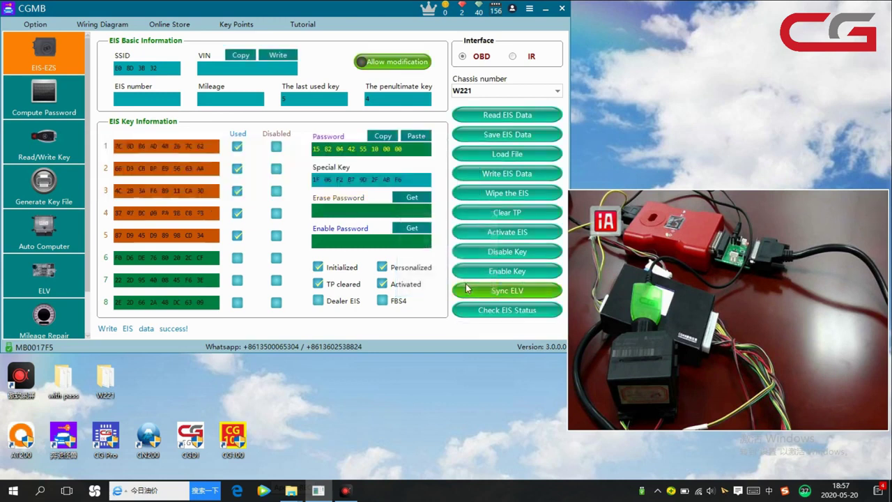
Read the EIS data back after the write, dismissing the account sign-in and retrying the read
click(512, 119)
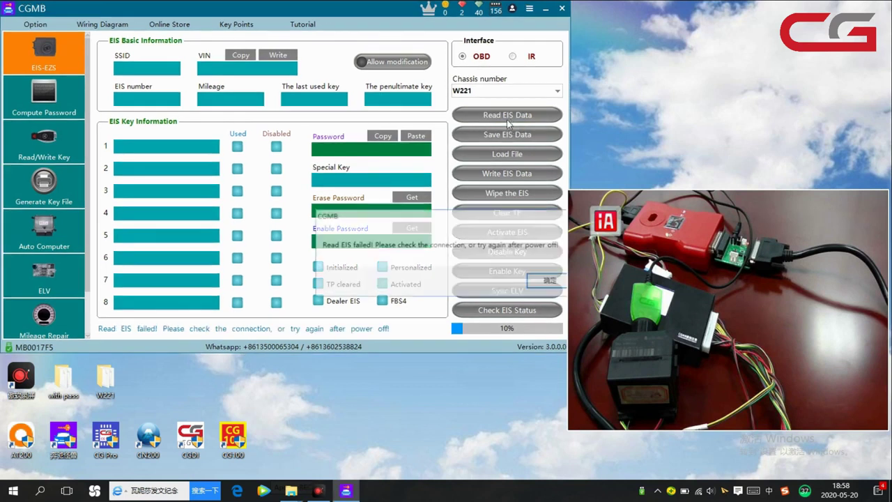
click(543, 279)
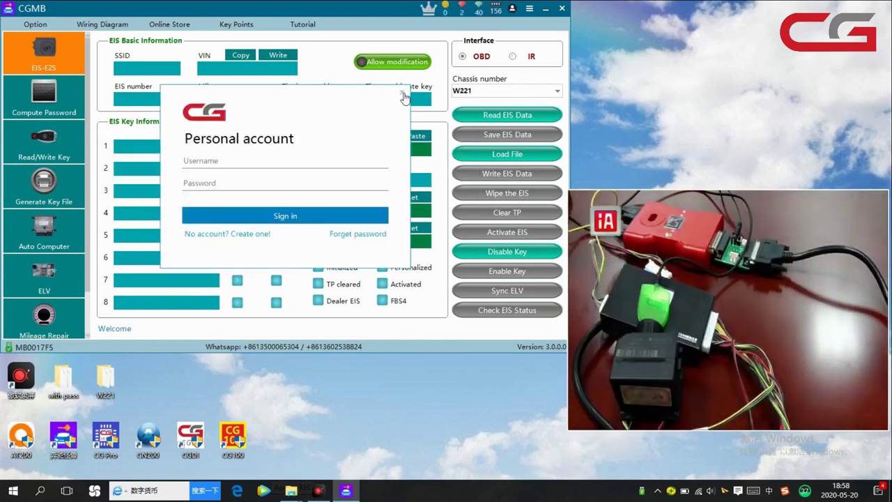
click(402, 93)
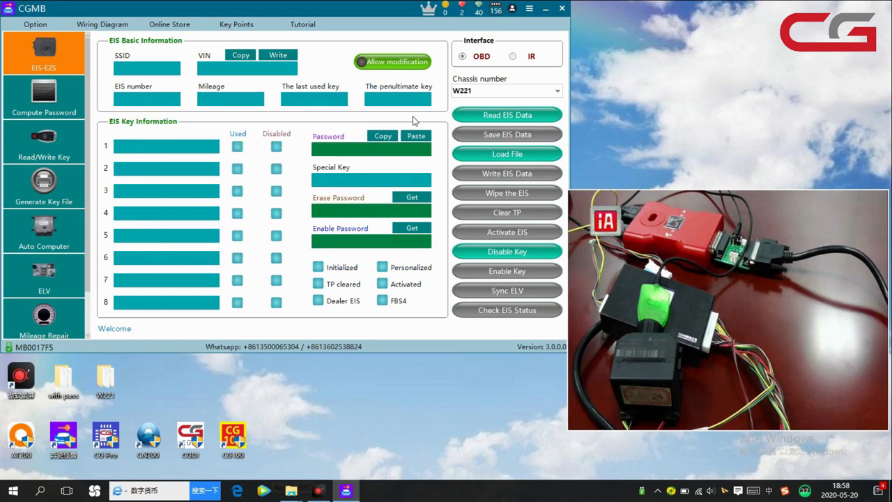
click(501, 122)
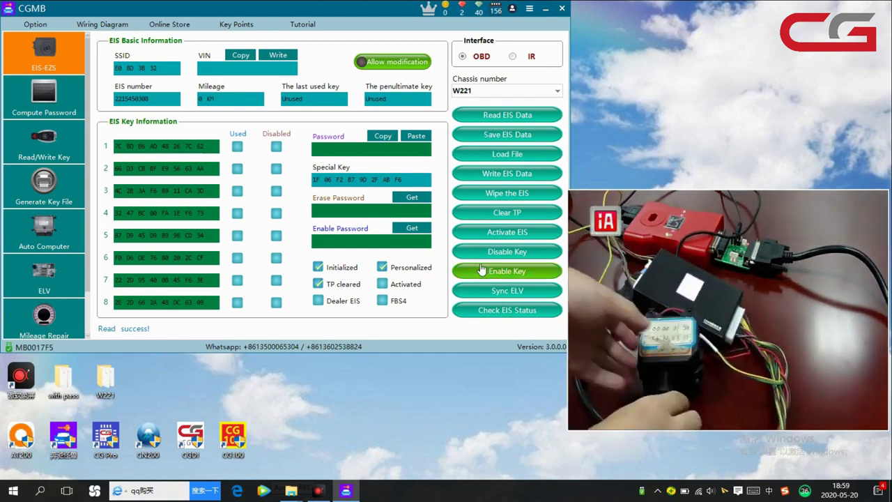
Read the EIS data again with the car key inserted in the EIS, retrying the read
click(529, 124)
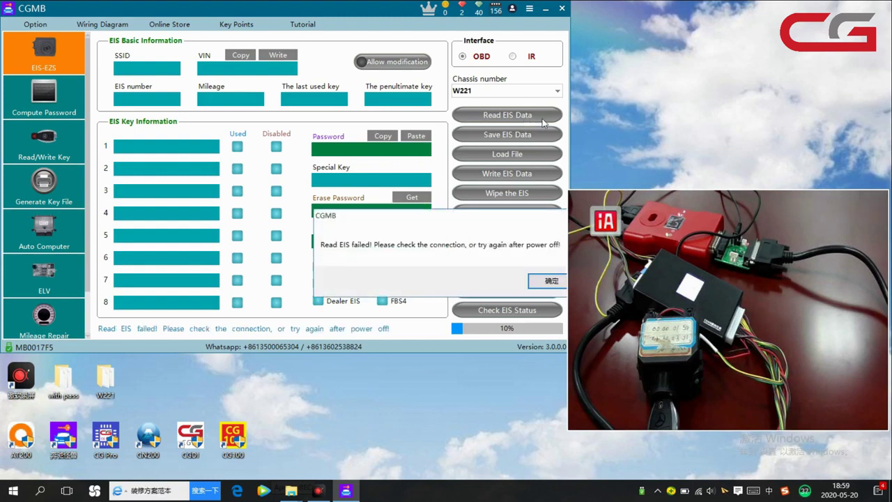
click(538, 282)
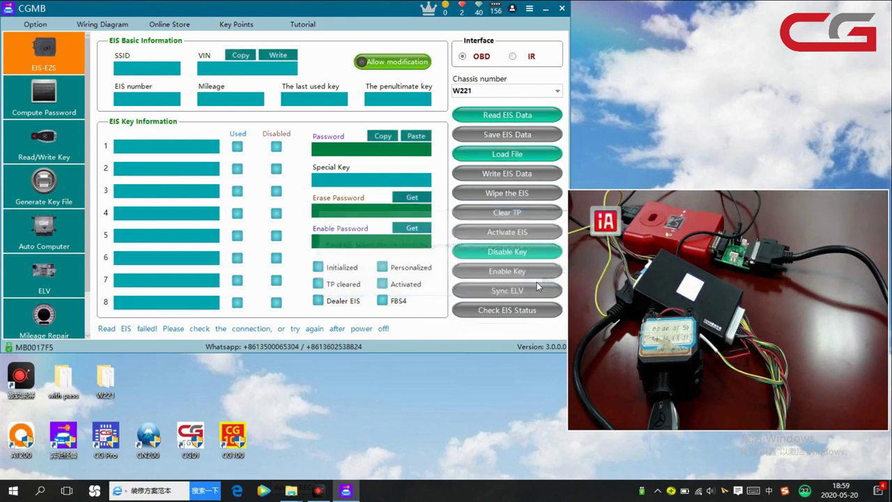
click(501, 116)
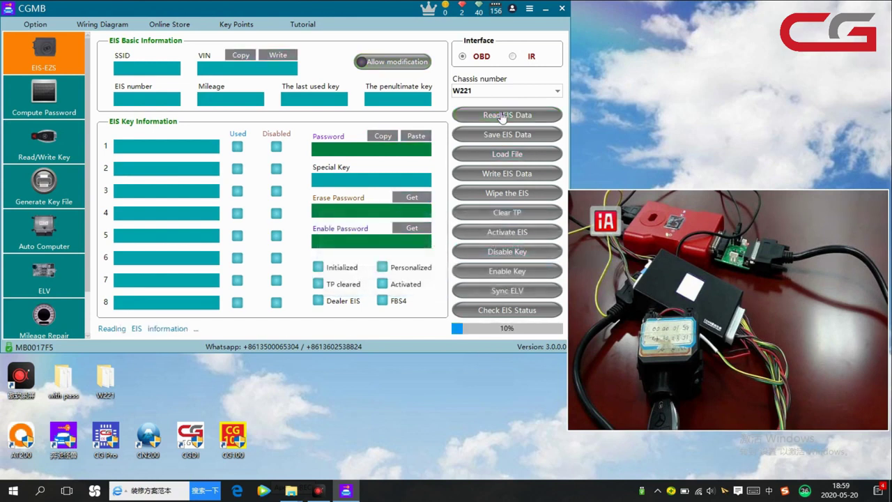